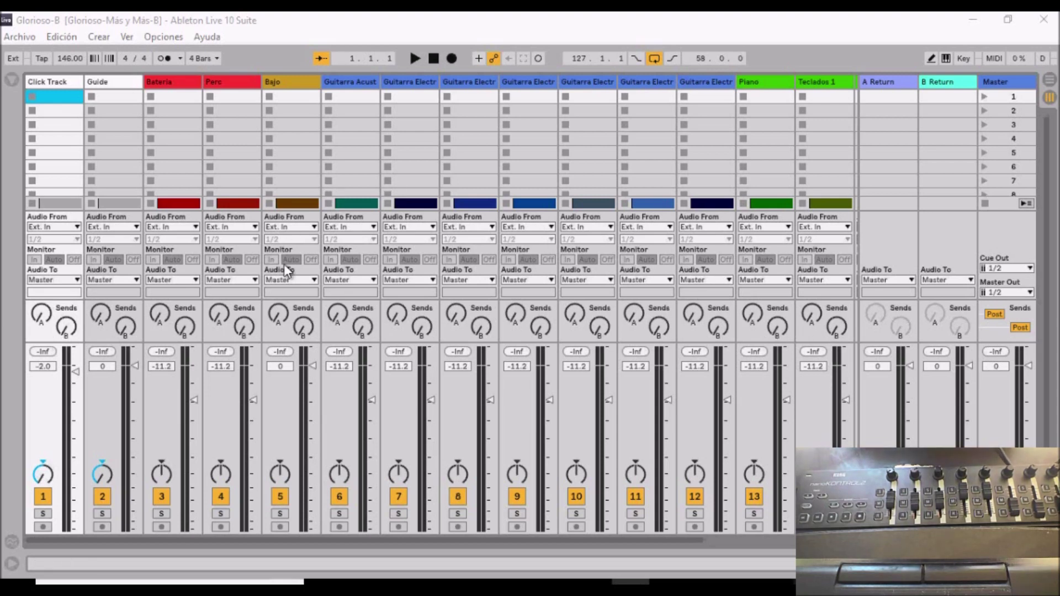
Lower the master volume to about -26.1 dB during playback and turn off the Guitarra Acustica track, ending with playback stopped
left_click(413, 59)
left_click_drag(1030, 365, 1029, 445)
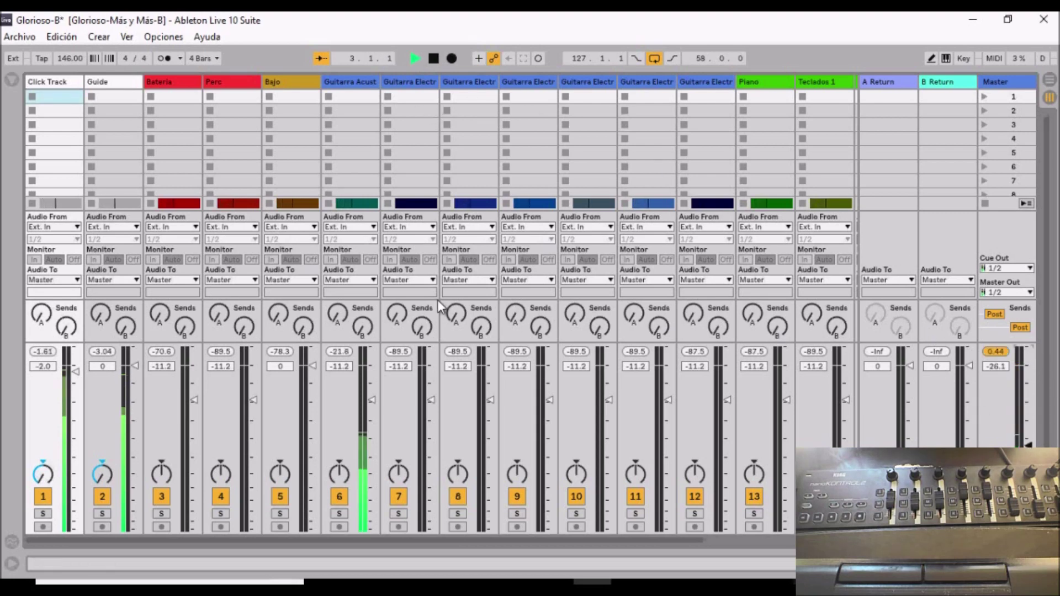
left_click(340, 497)
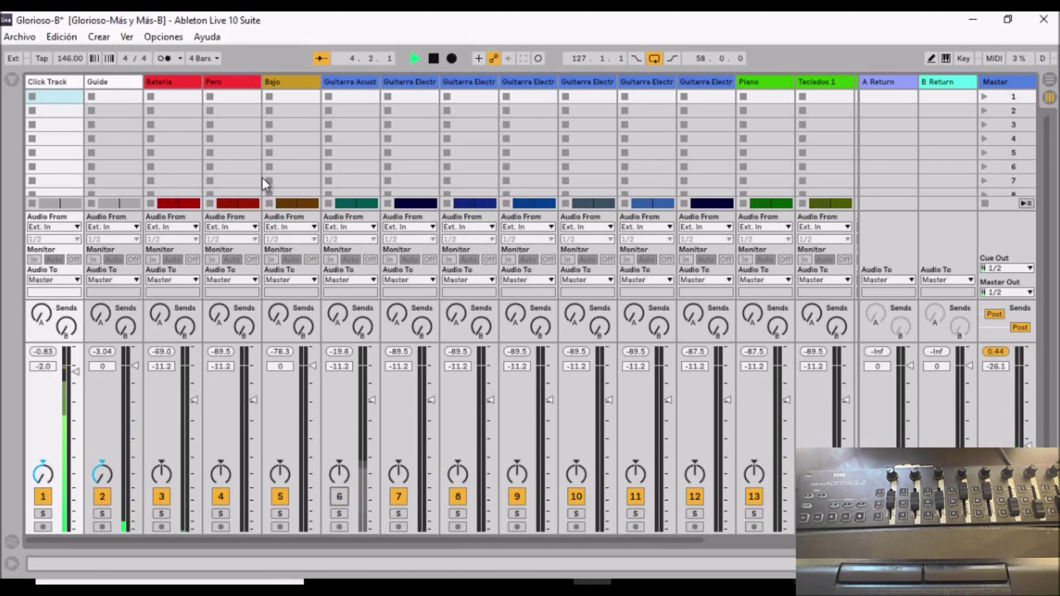
left_click(434, 58)
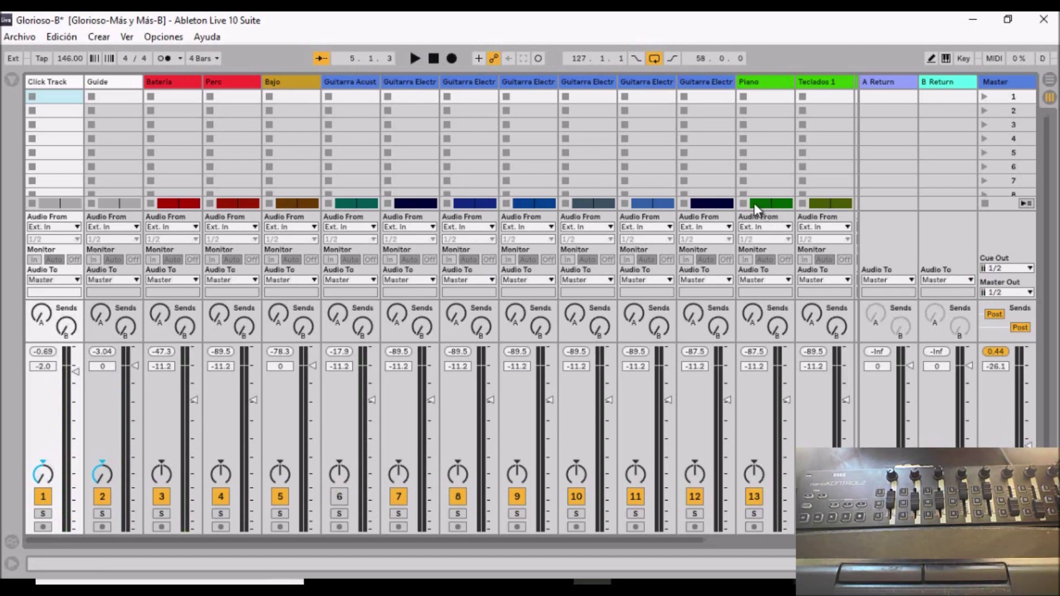
Show the song in Arrangement View and unfold the Guitarra Acustica track
key("Tab")
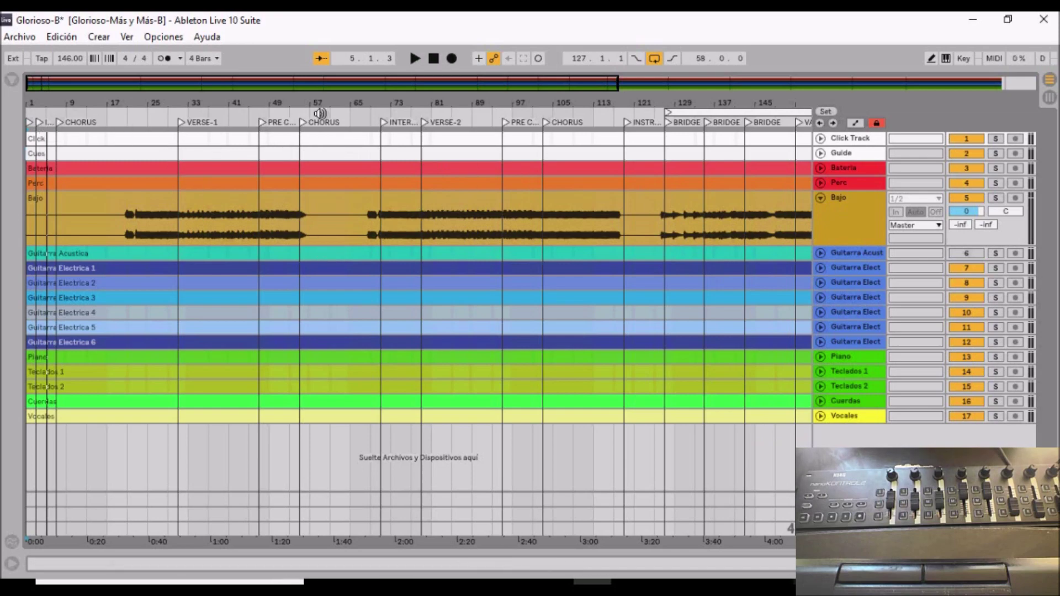
left_click_drag(612, 85, 542, 90)
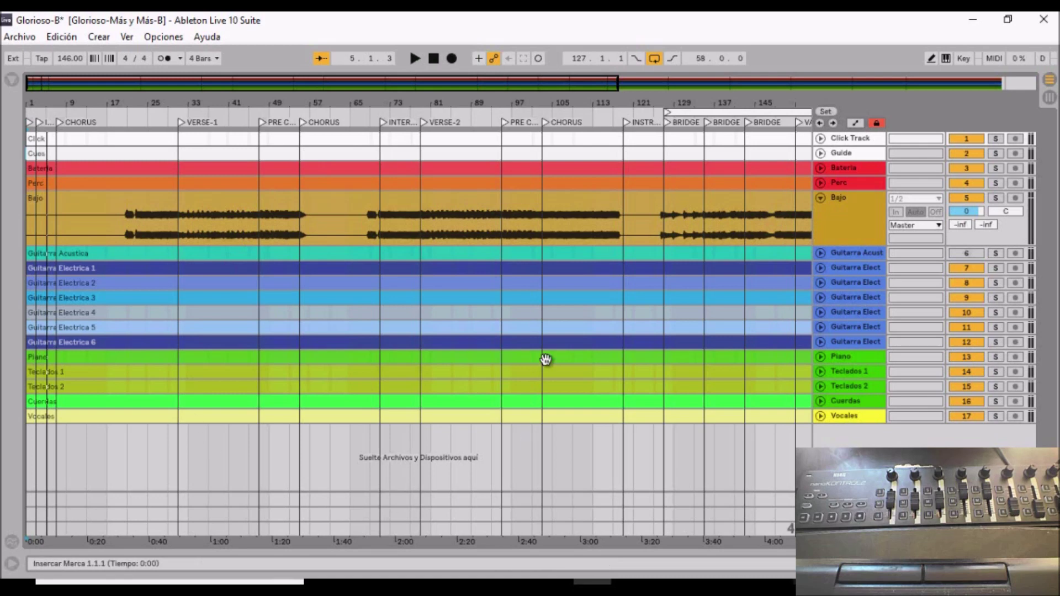
left_click(820, 253)
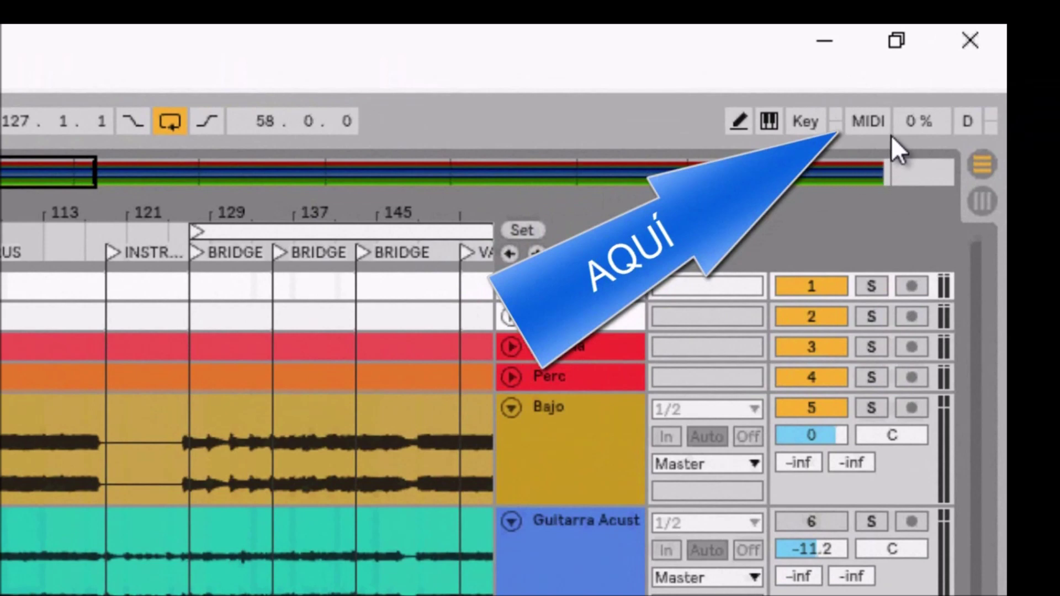
Enable MIDI mapping and, in Session View, assign Play to CC 1/41, Stop to CC 1/42 and the loop switch to CC 1/46
left_click(883, 117)
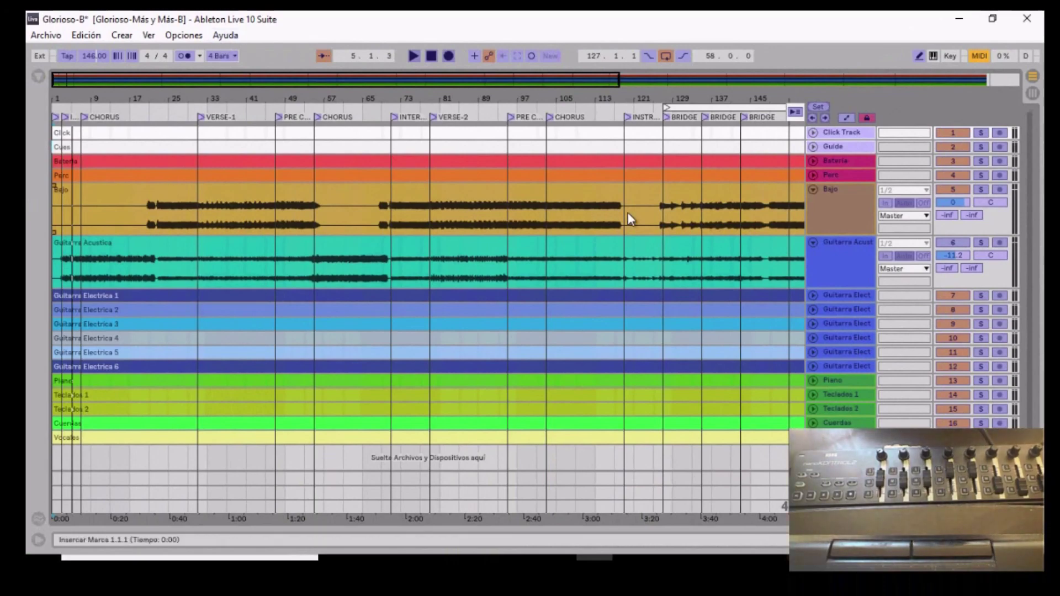
key("Tab")
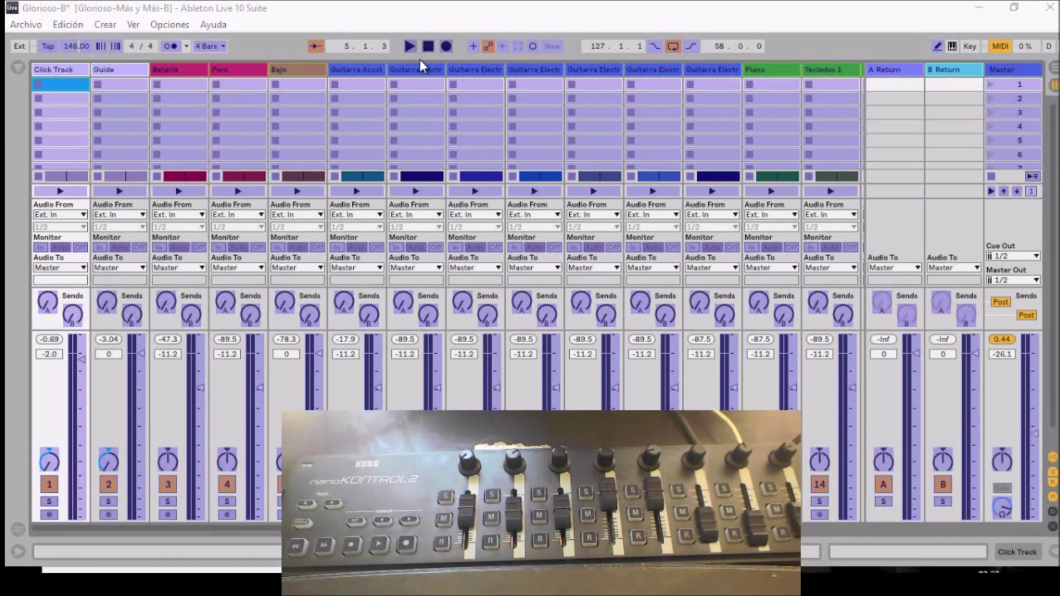
left_click(409, 47)
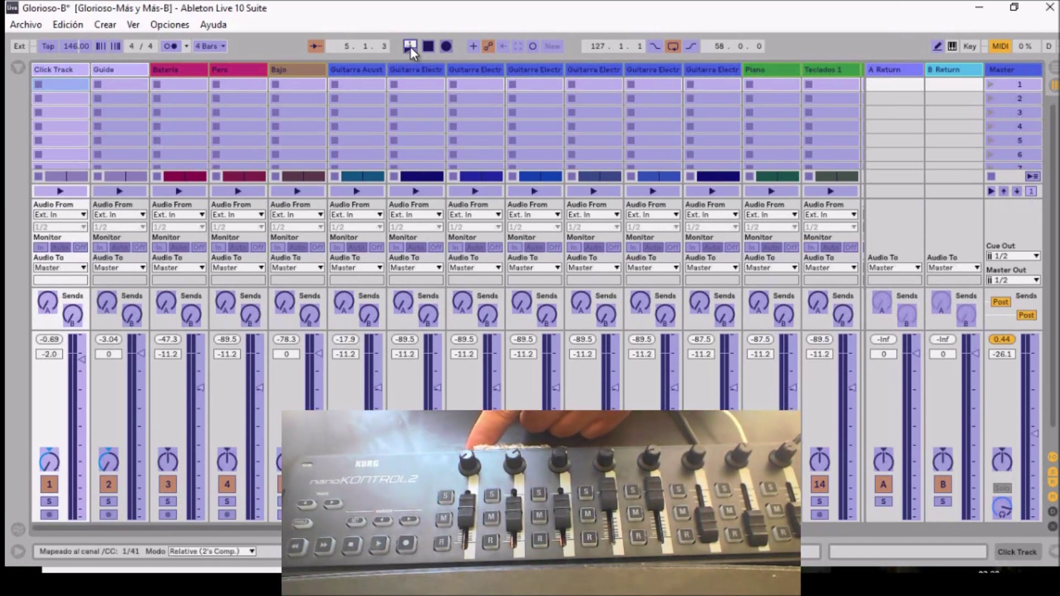
left_click(429, 46)
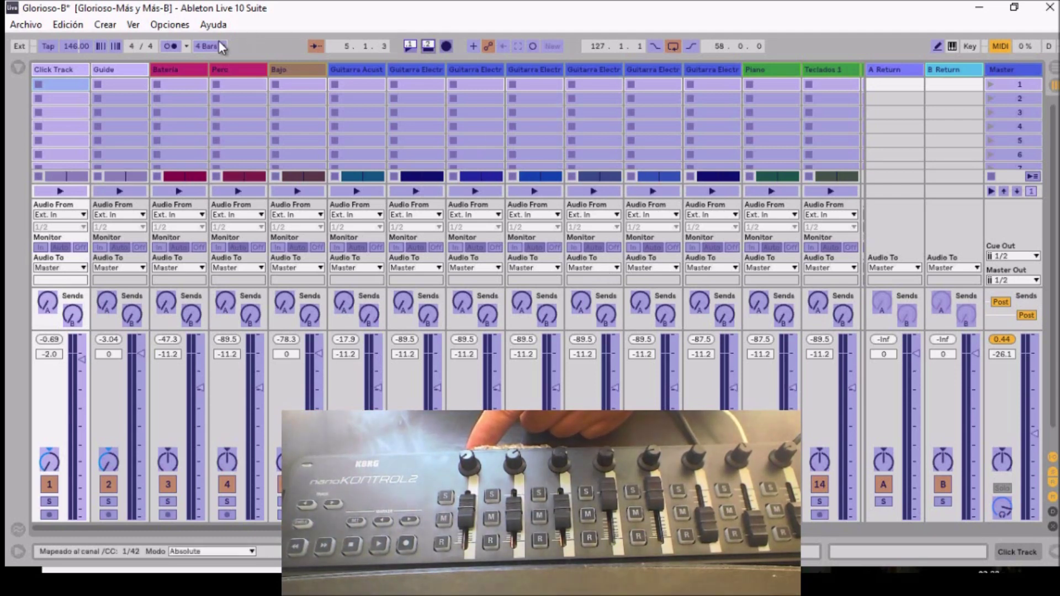
left_click(676, 48)
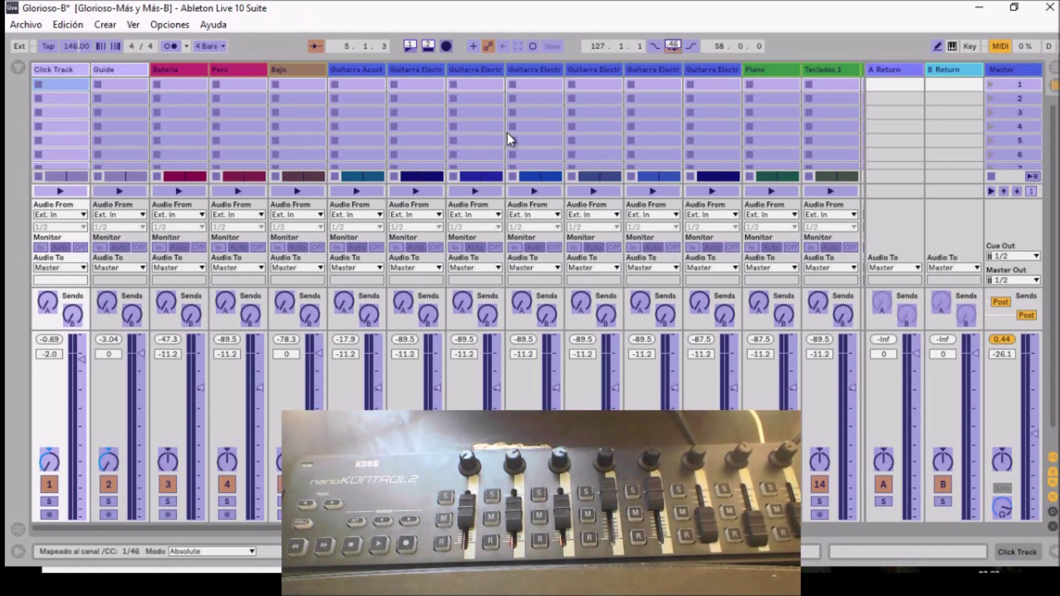
In Arrangement View, map the Set locator control to CC 1/60, next locator to CC 1/59, and previous locator to another controller button
key("Tab")
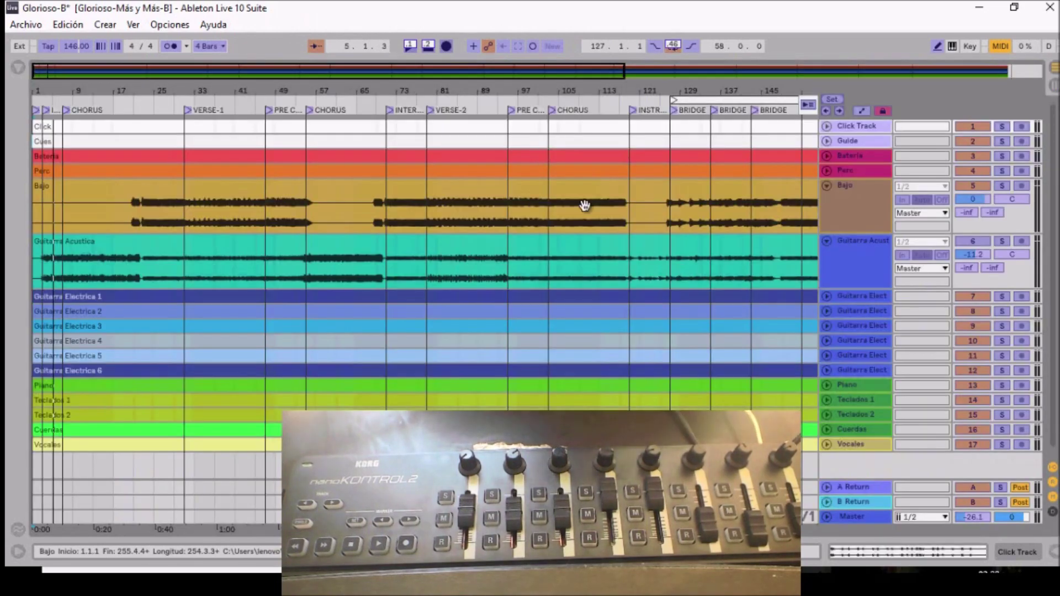
left_click(839, 102)
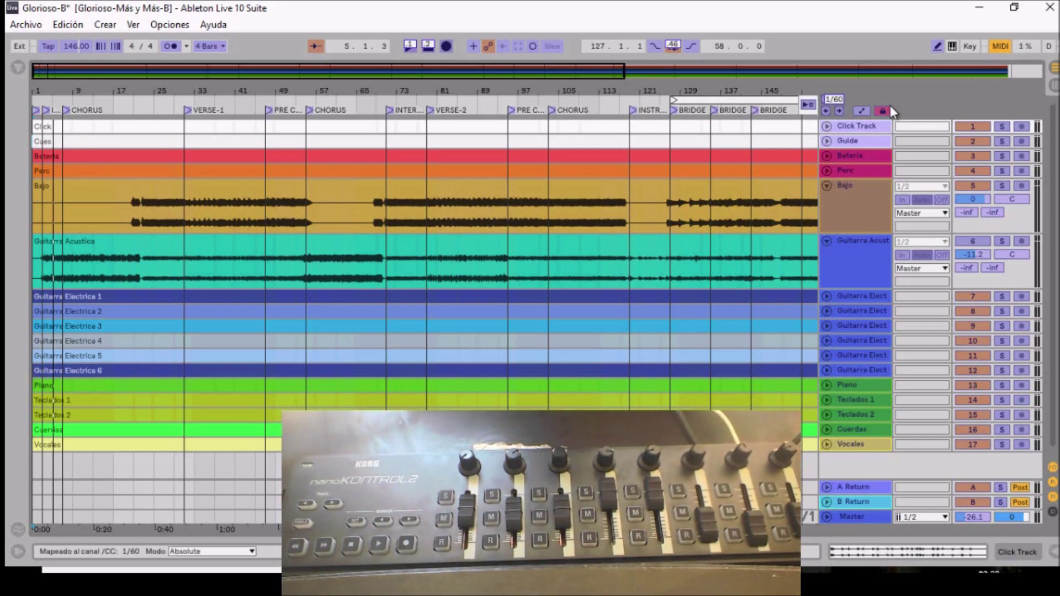
left_click(840, 110)
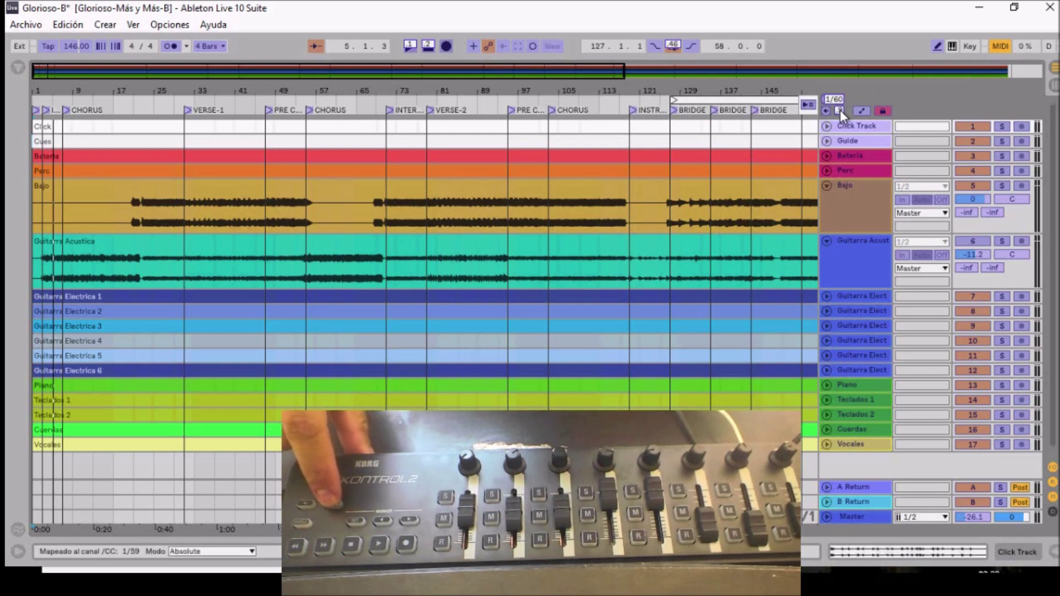
left_click(828, 110)
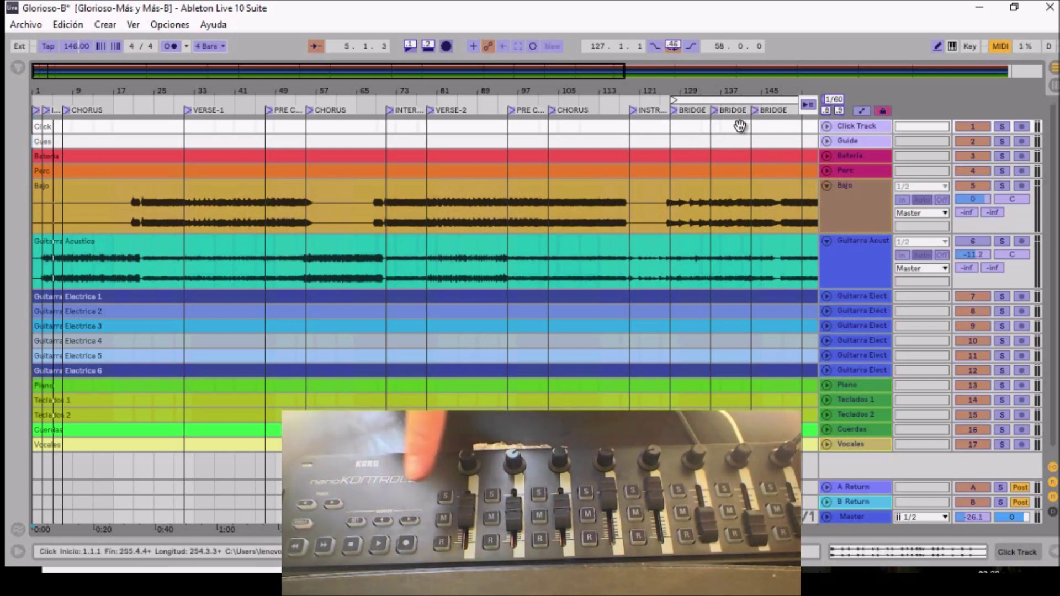
In Session View, map the Master volume to CC 1/7, the Click Track volume to 1/6 and the Guide volume to 1/5
key("Tab")
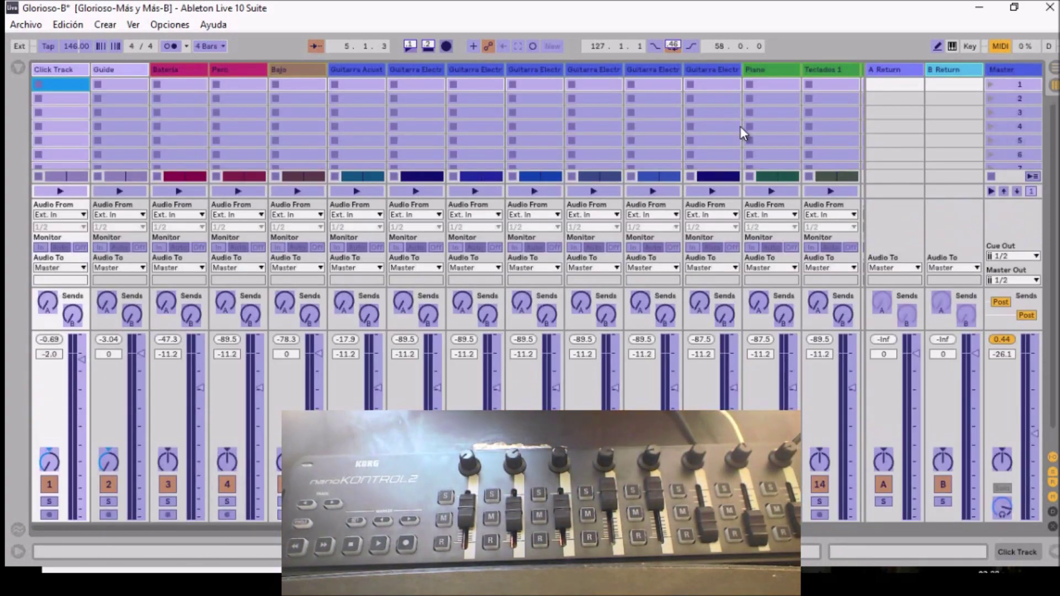
left_click(1035, 436)
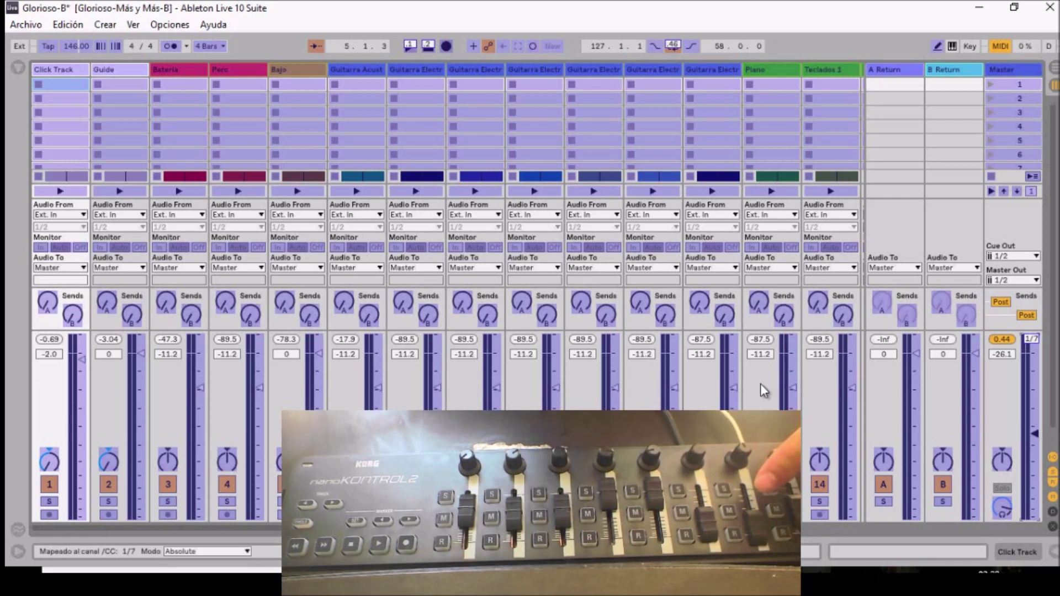
left_click(81, 357)
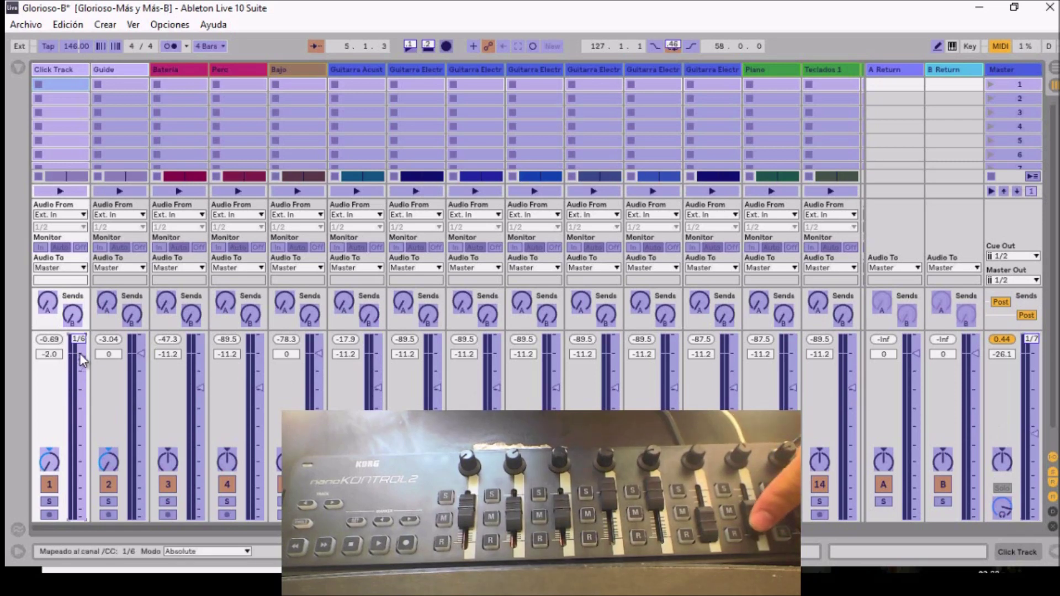
left_click(141, 357)
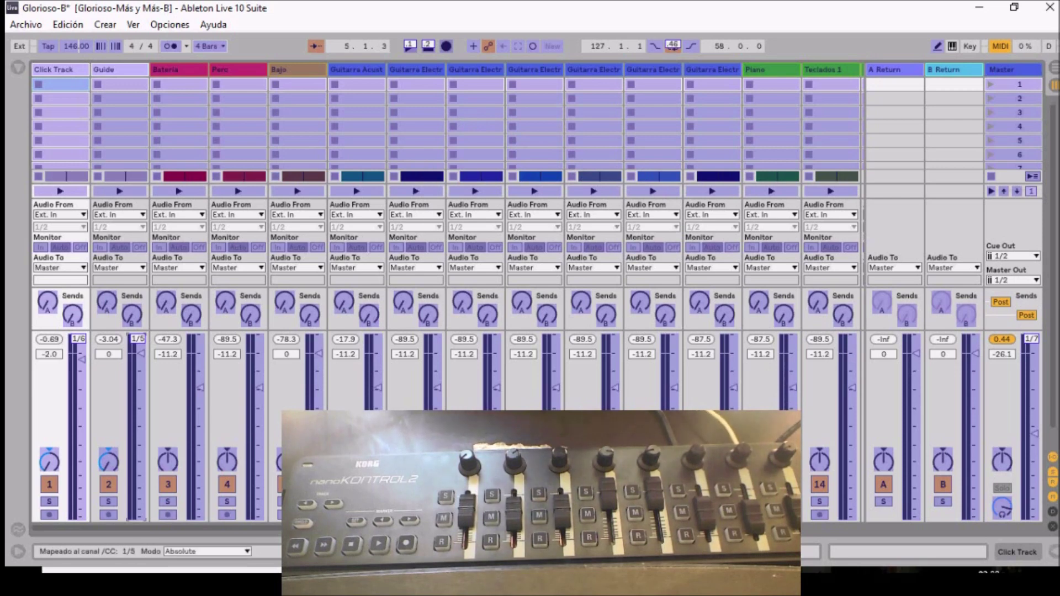
Map the Vocales track's volume to CC 1/0 and its activator to CC 1/48
left_click_drag(491, 528, 493, 528)
scroll(828, 525, "right", 2)
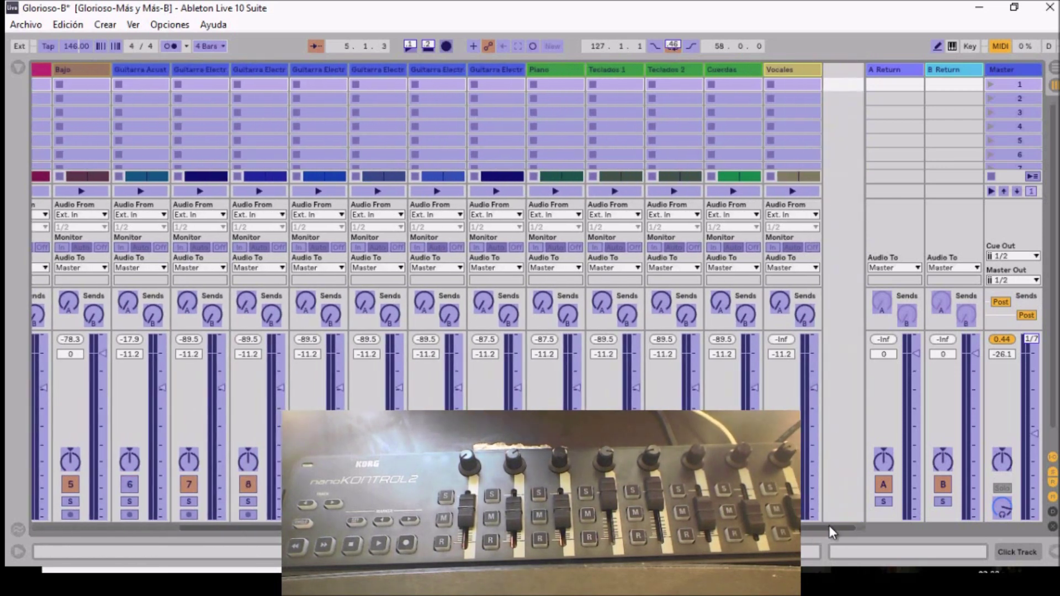
left_click(814, 389)
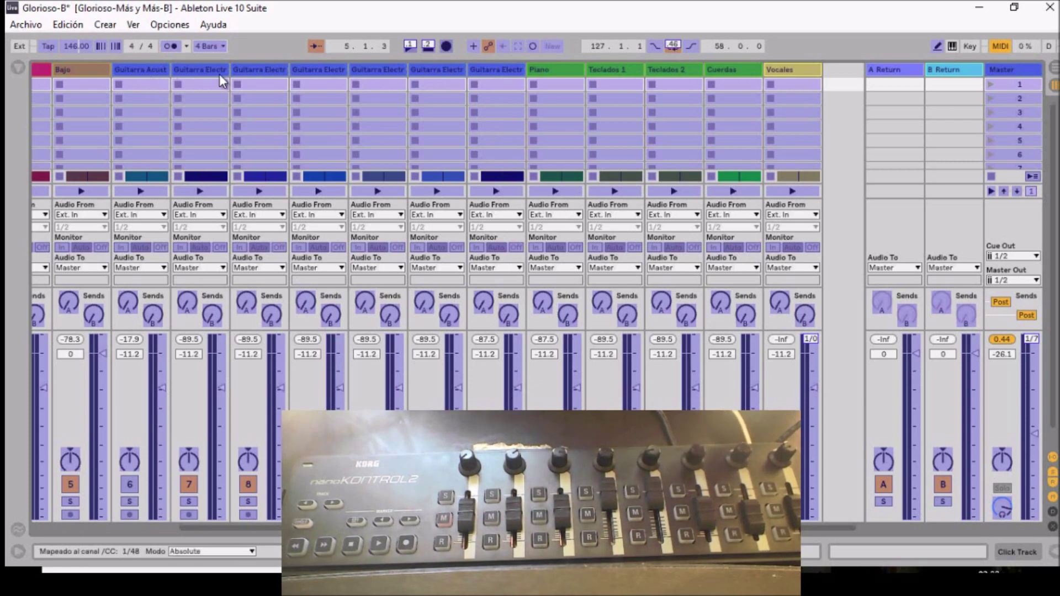
Map track 12's volume to CC 1/1, and the activators of tracks 12 and 11 to CC 1/50 and CC 1/51
left_click(506, 383)
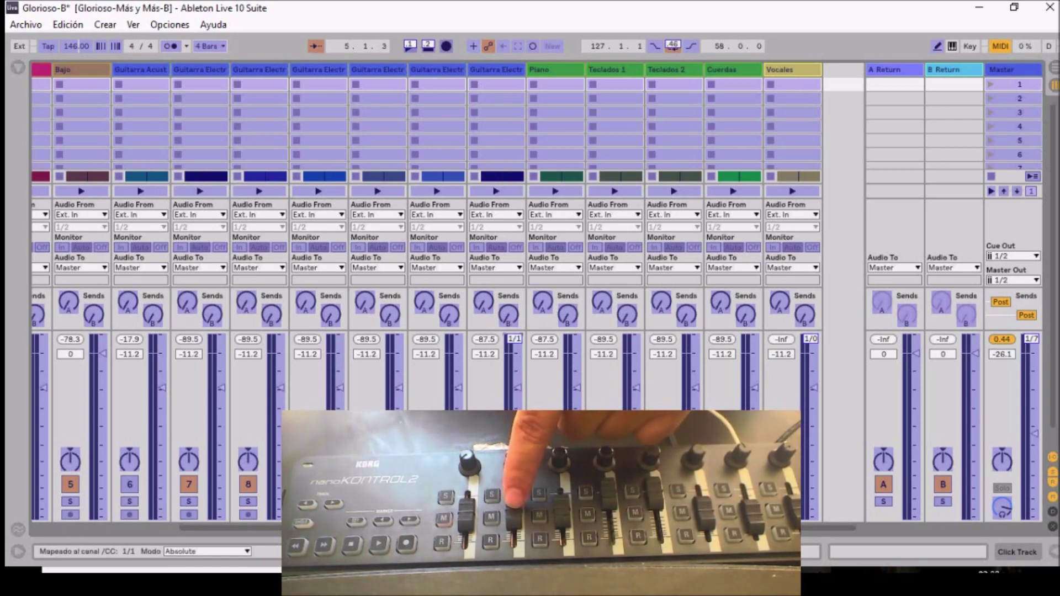
left_click(568, 422)
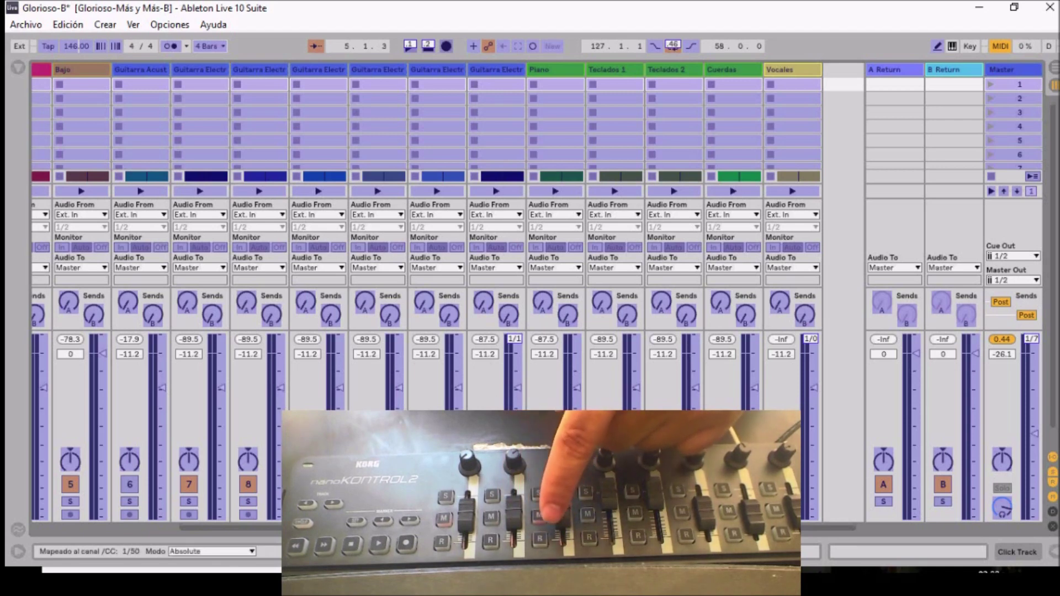
left_click(555, 484)
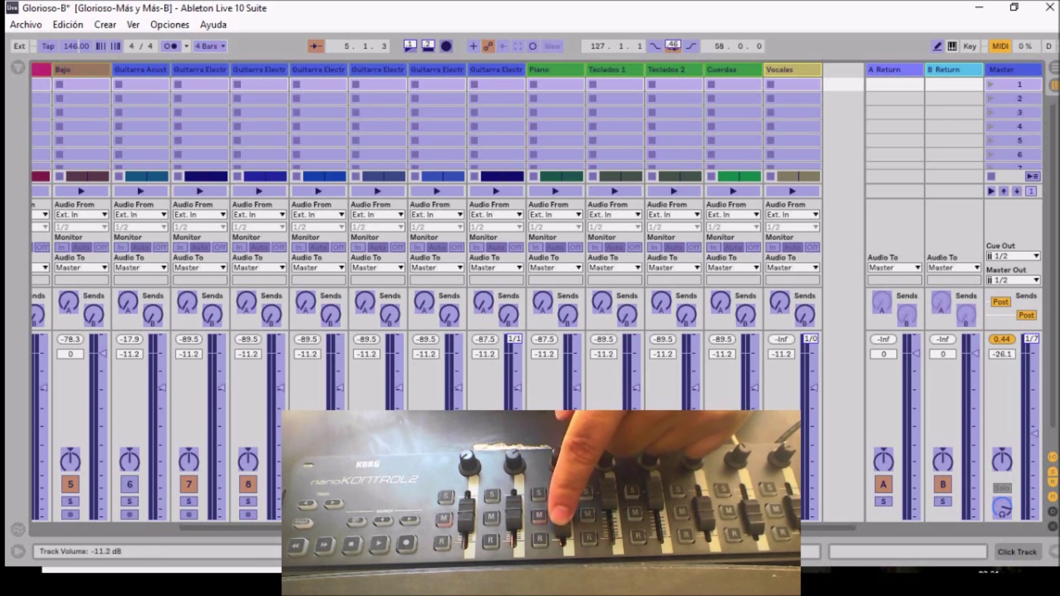
left_click(615, 484)
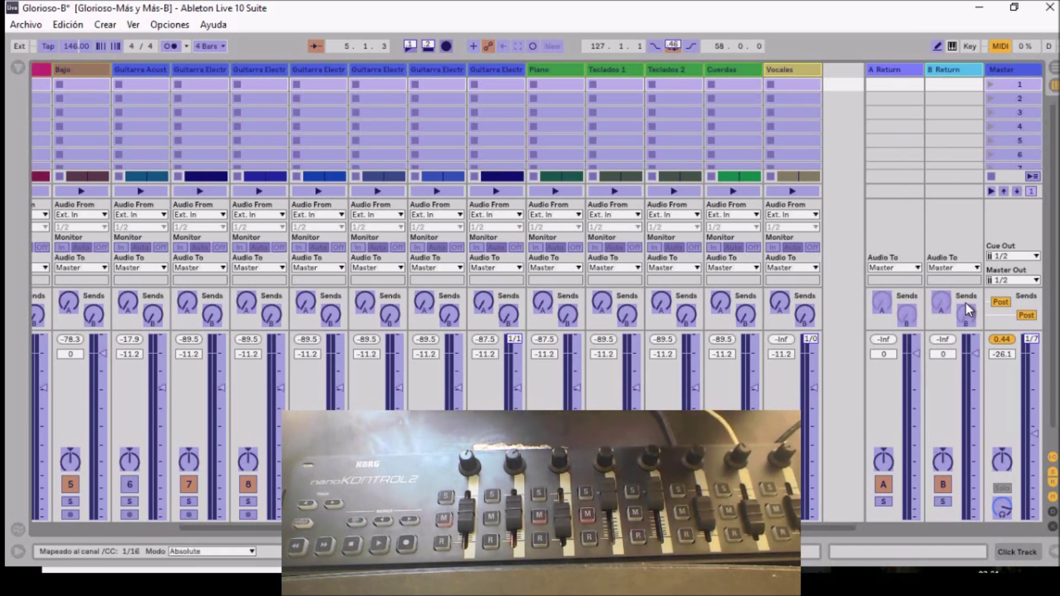
Map Send A of the A Return track to CC 1/16 and Tap Tempo to CC 1/43
left_click(885, 304)
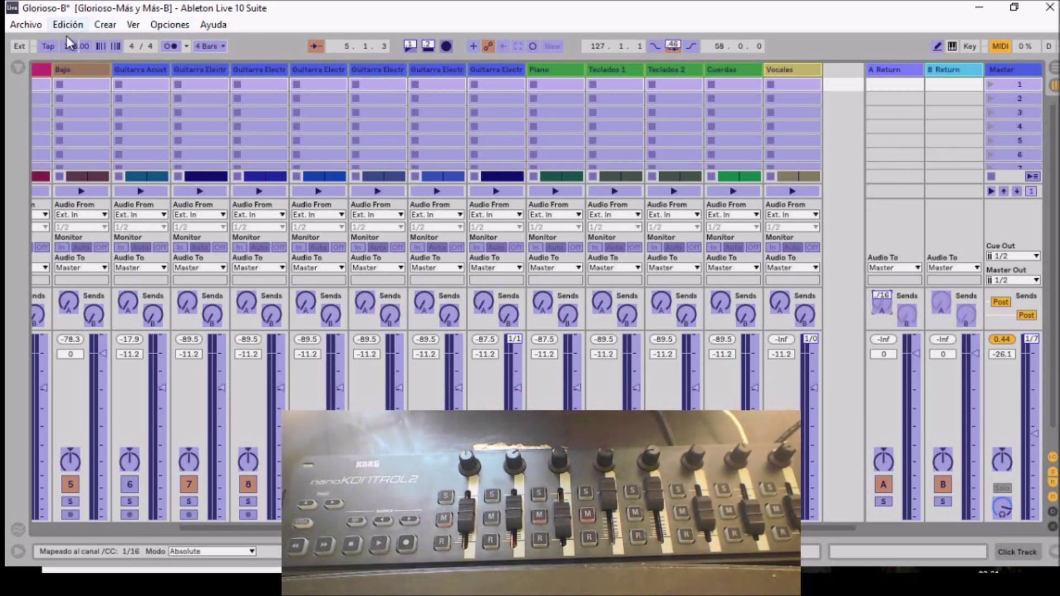
left_click(47, 48)
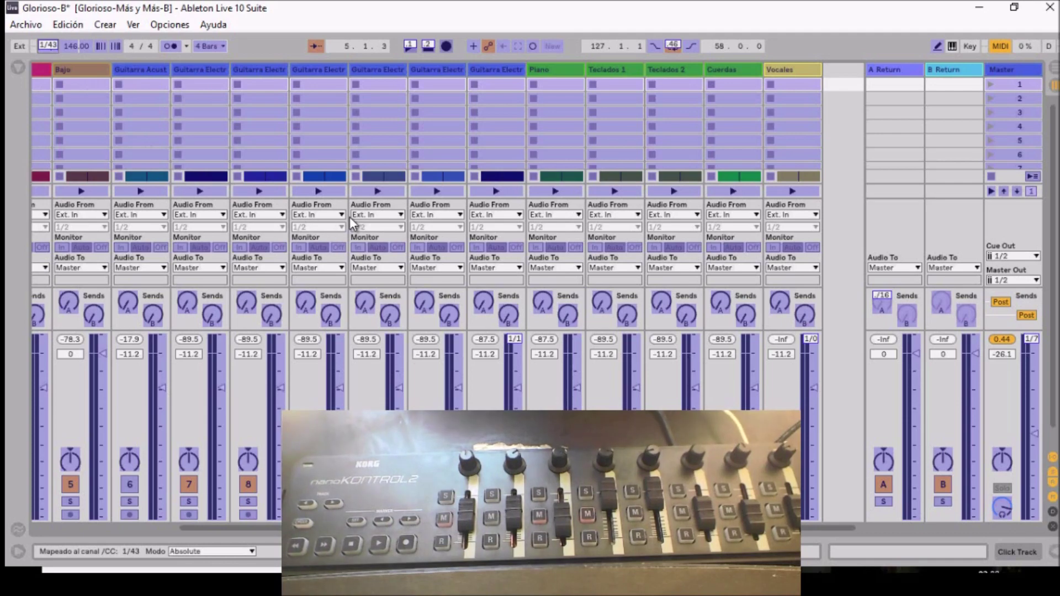
In Arrangement View, map the CHORUS locator after the first pre-chorus to CC 1/45, and exit MIDI mapping mode
key("Tab")
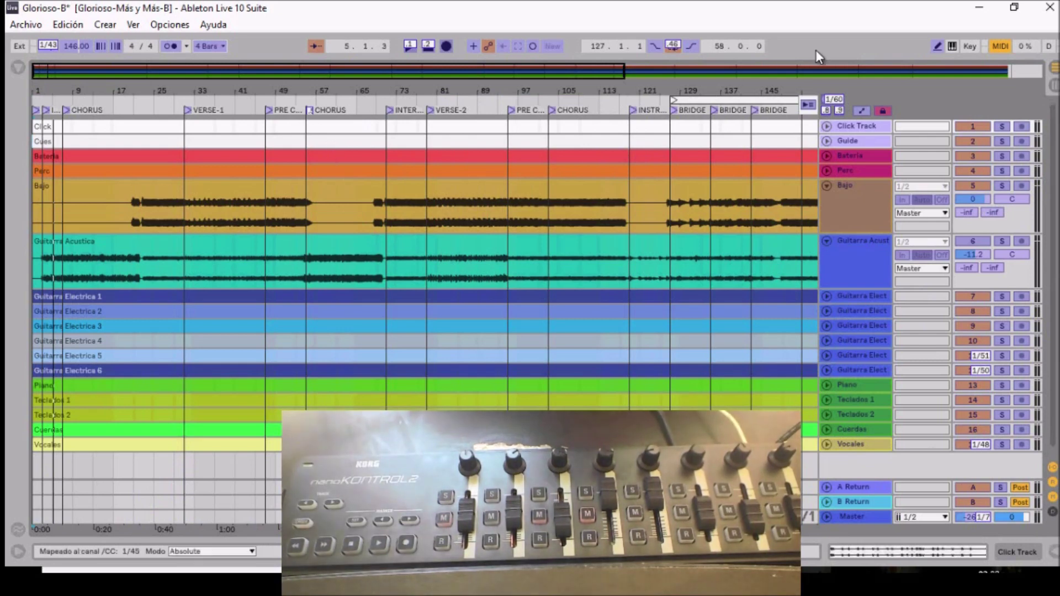
left_click(1007, 47)
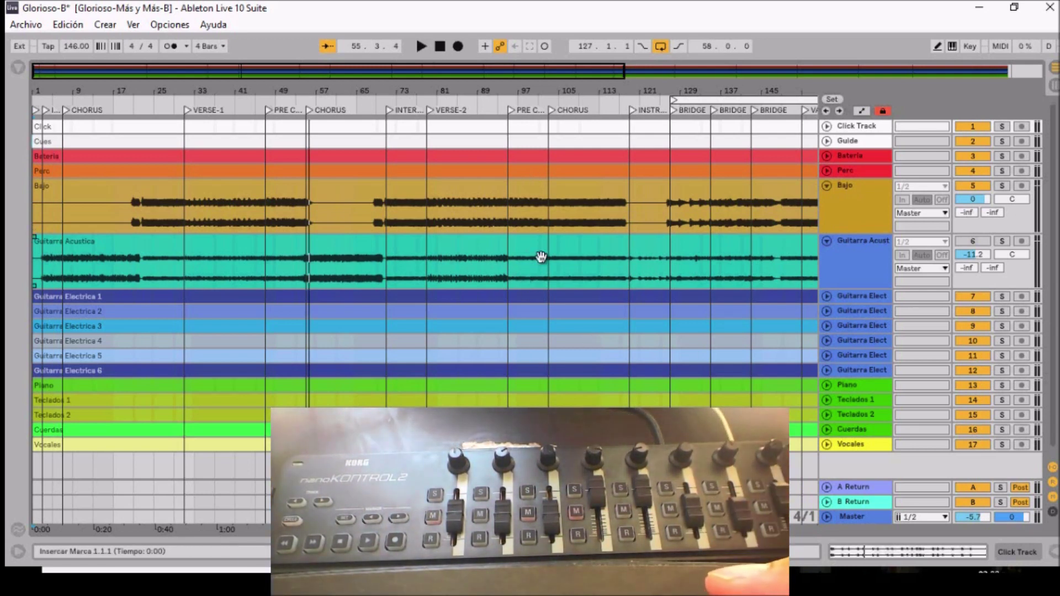
Test the controller mappings by playing the song from the start, checking the mixer levels, and restarting playback in Arrangement View
key("space")
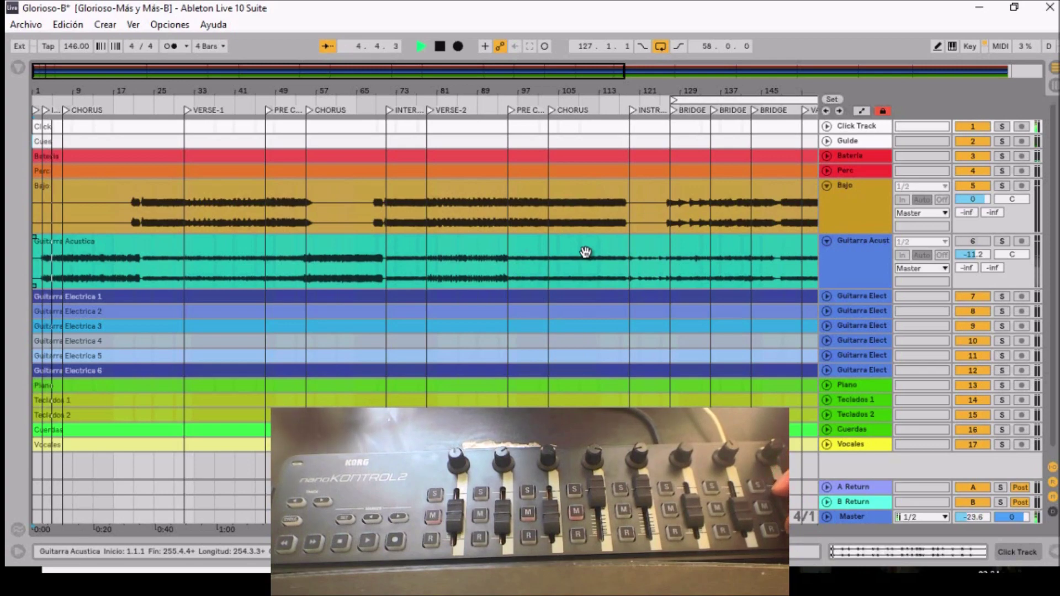
key("Tab")
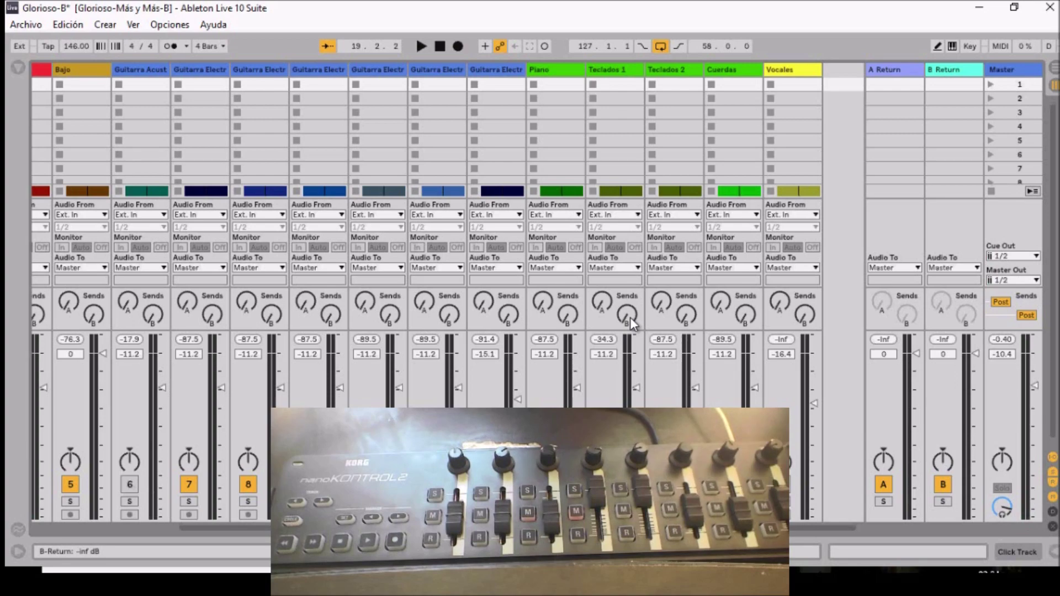
key("Tab")
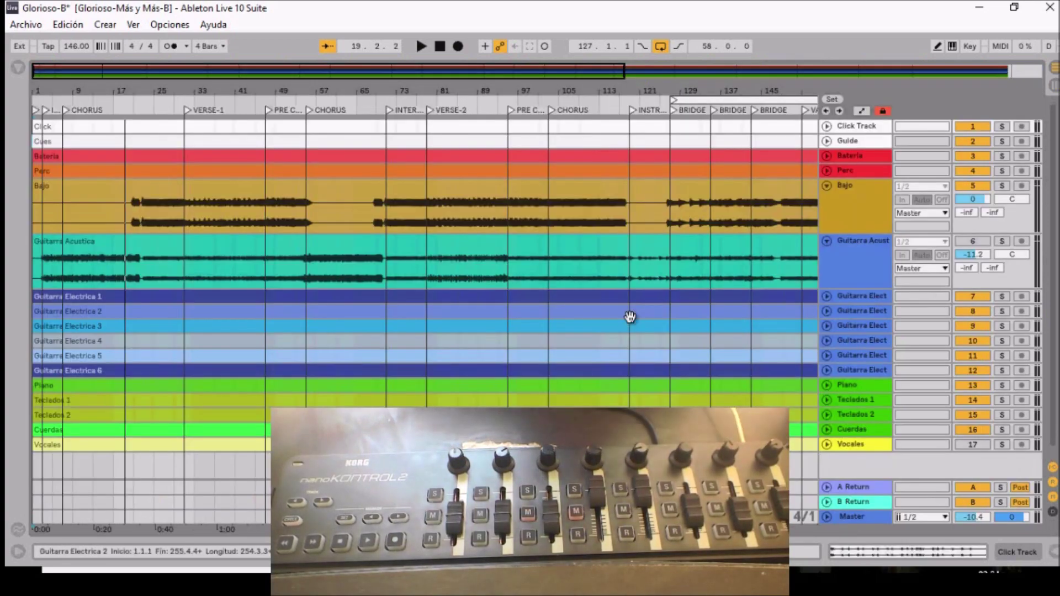
key("space")
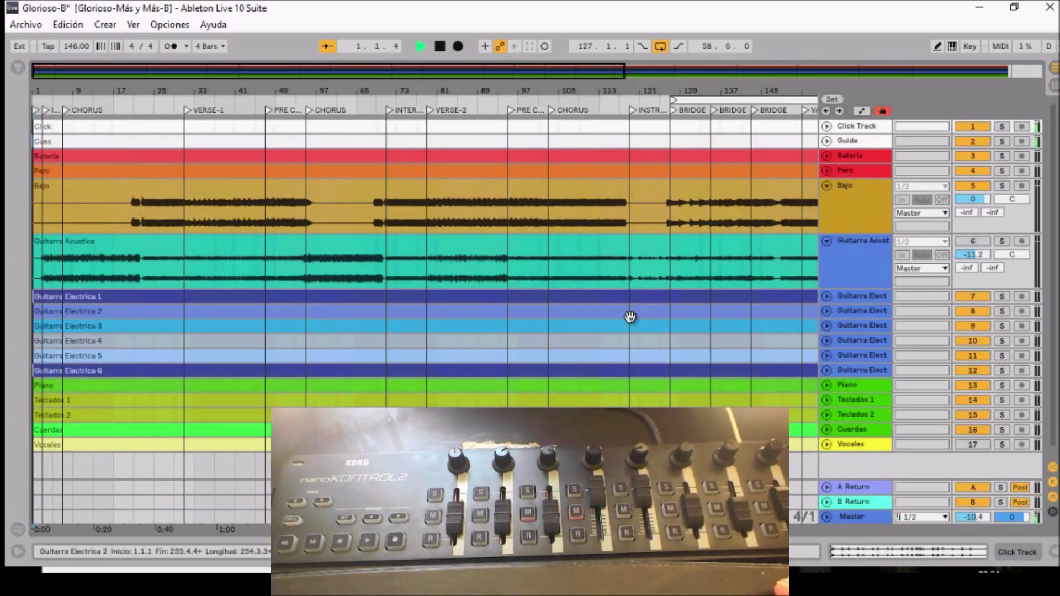